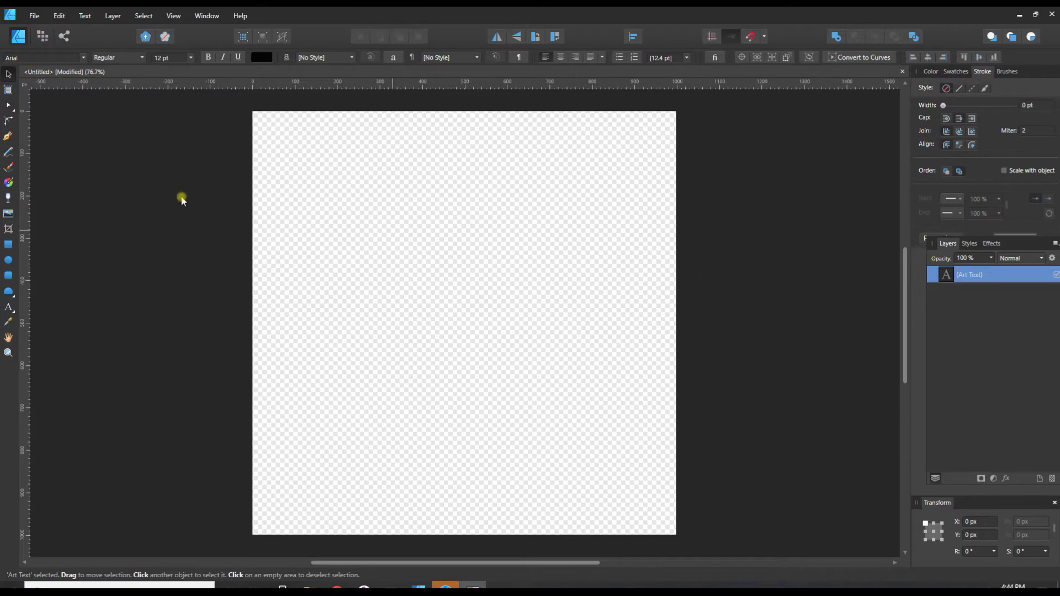
Draw an open five-node arched path about 511 px wide across the upper part of the page with the Pen tool.
left_click(8, 138)
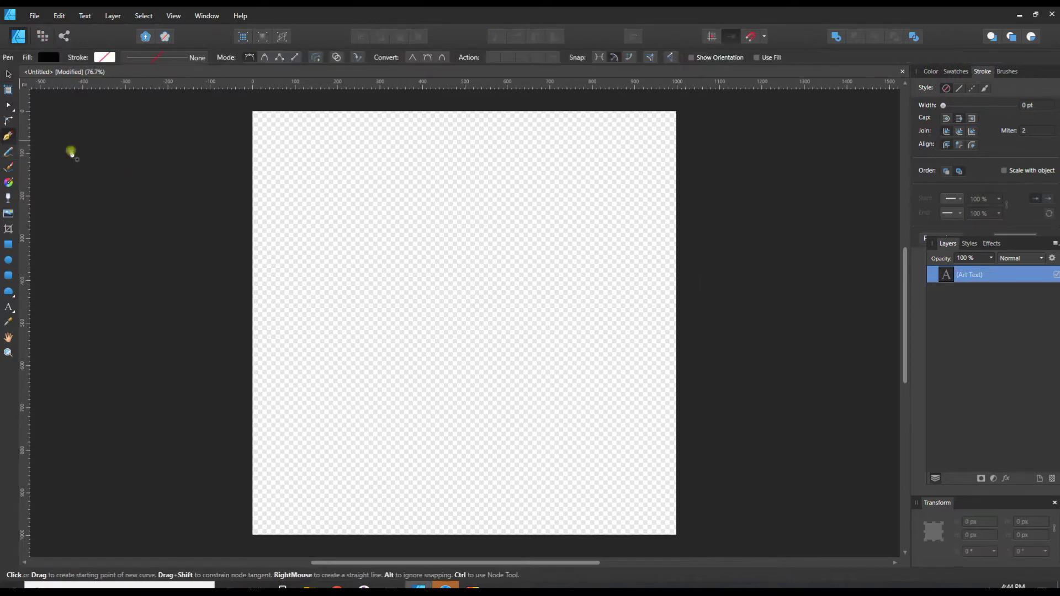
left_click(336, 250)
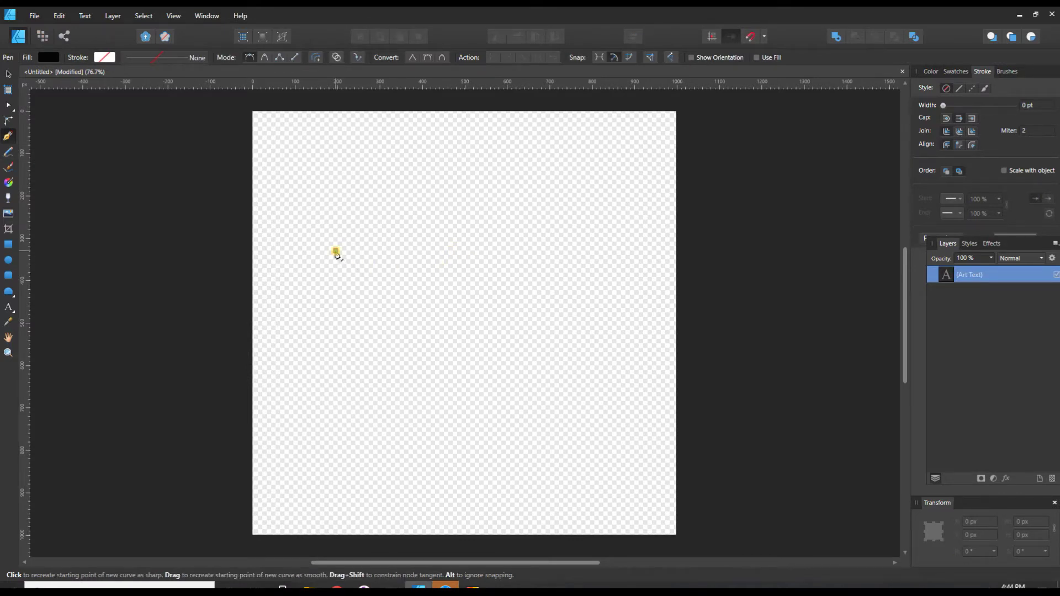
left_click(391, 227)
left_click(452, 222)
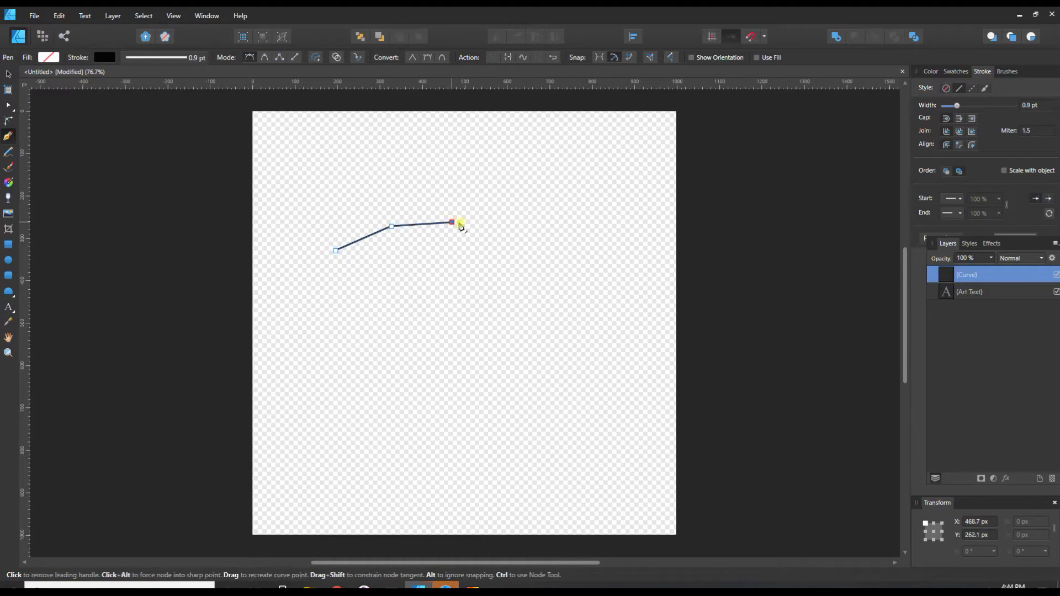
left_click(515, 232)
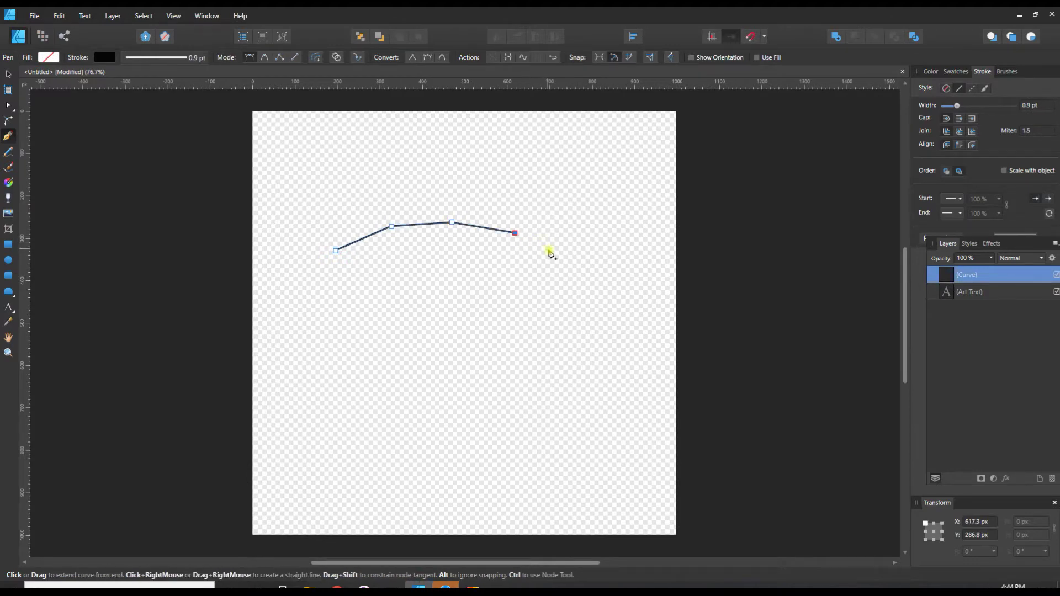
left_click(553, 250)
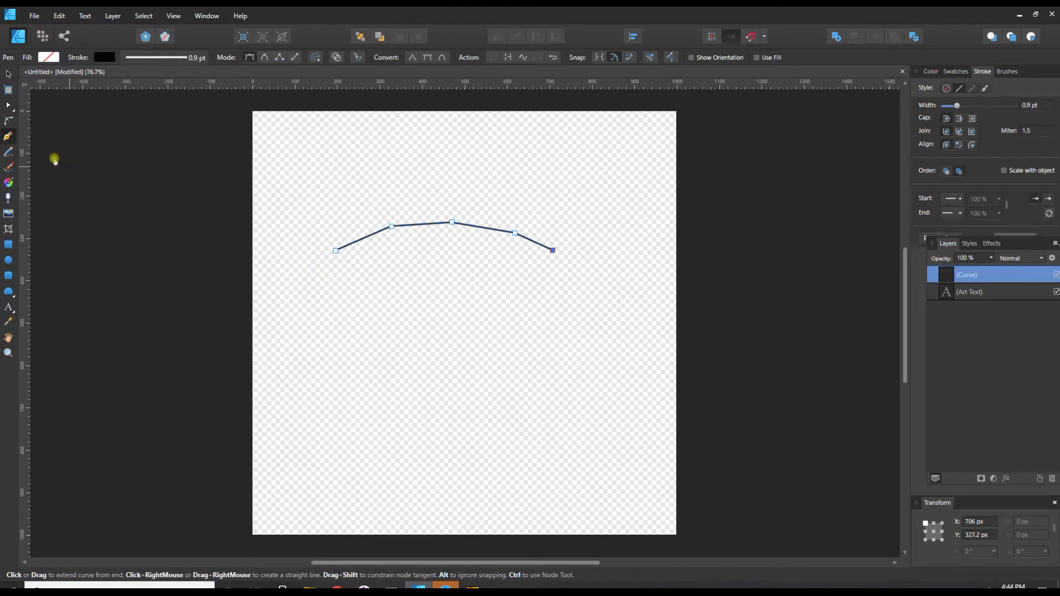
Convert the path's three middle nodes to smooth and raise the crown slightly to even out the arc.
left_click(8, 106)
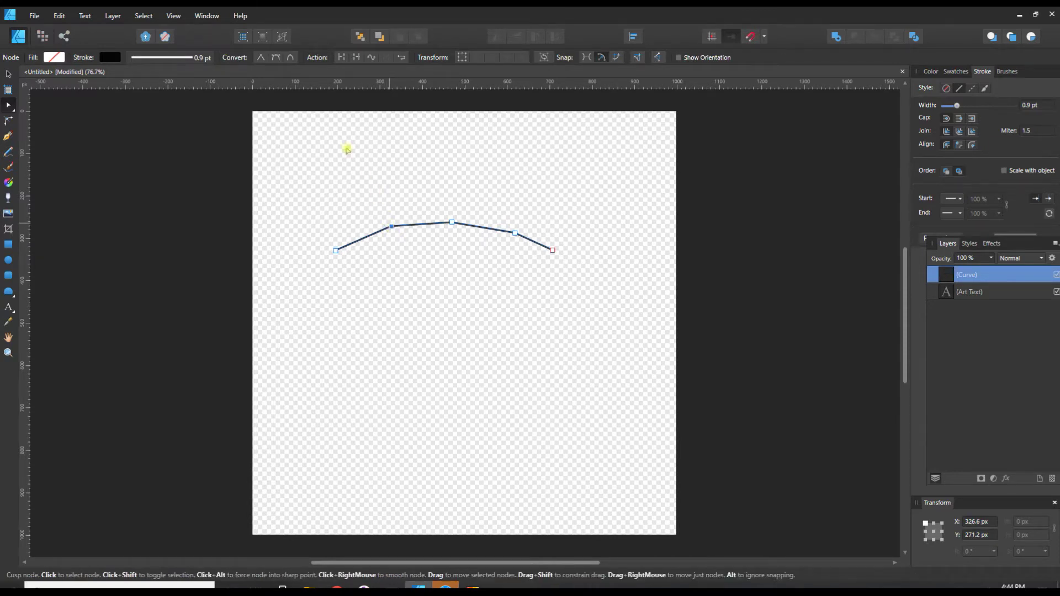
left_click(275, 58)
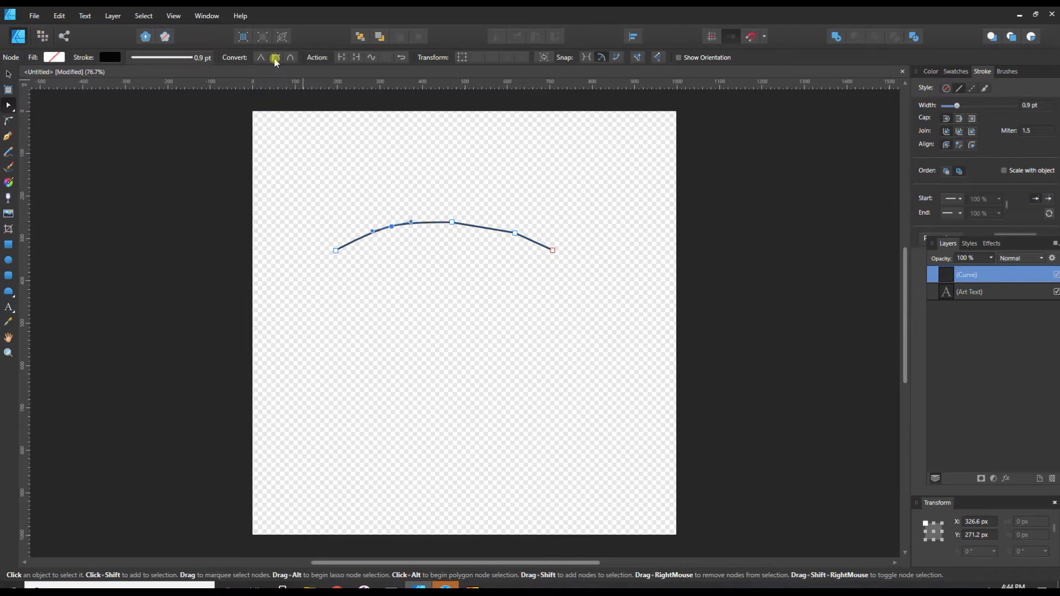
left_click(452, 222)
left_click(275, 58)
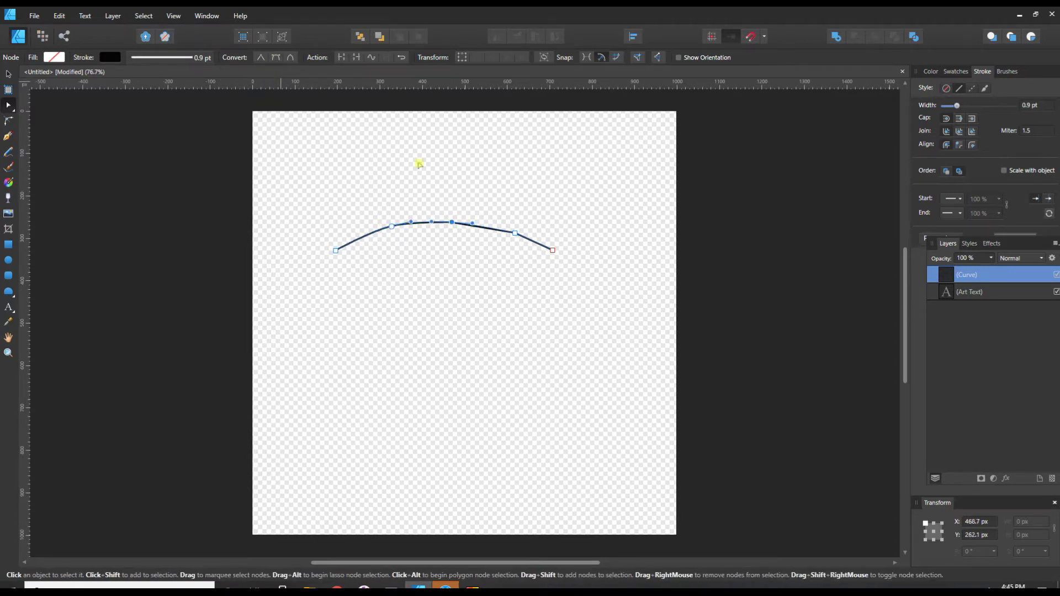
left_click(515, 233)
left_click(274, 58)
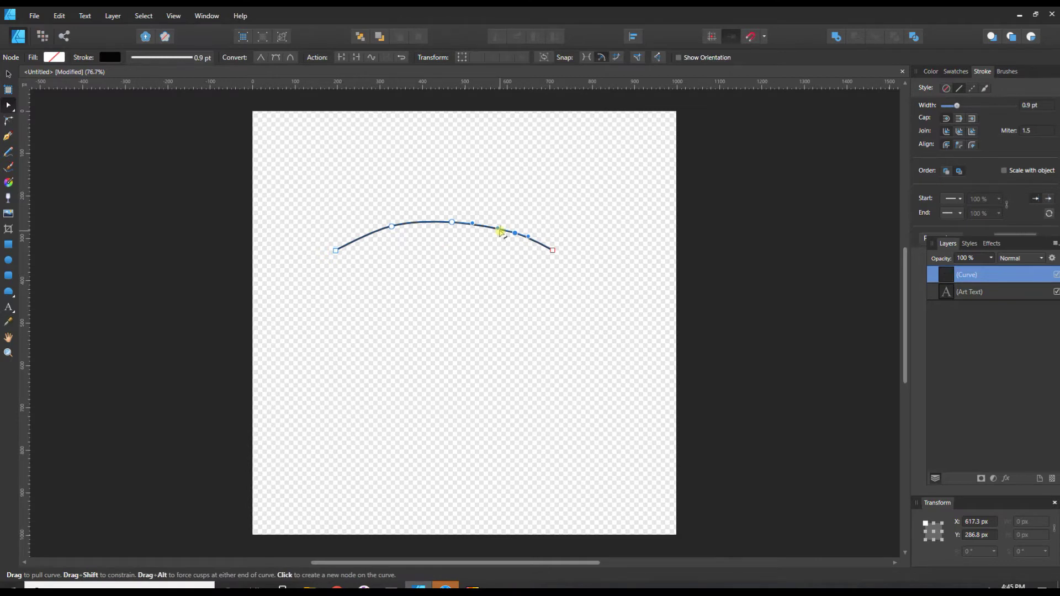
left_click_drag(499, 223, 497, 228)
left_click_drag(452, 221, 454, 220)
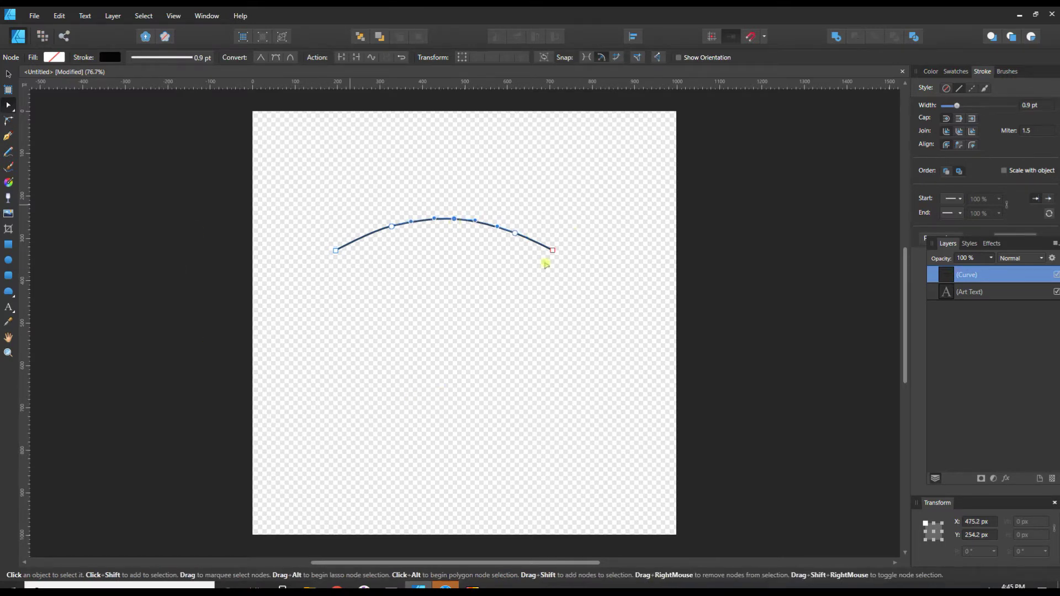
Place the artistic text "Text on Curve" along the arc and shift its start point a little further along the path.
left_click(9, 73)
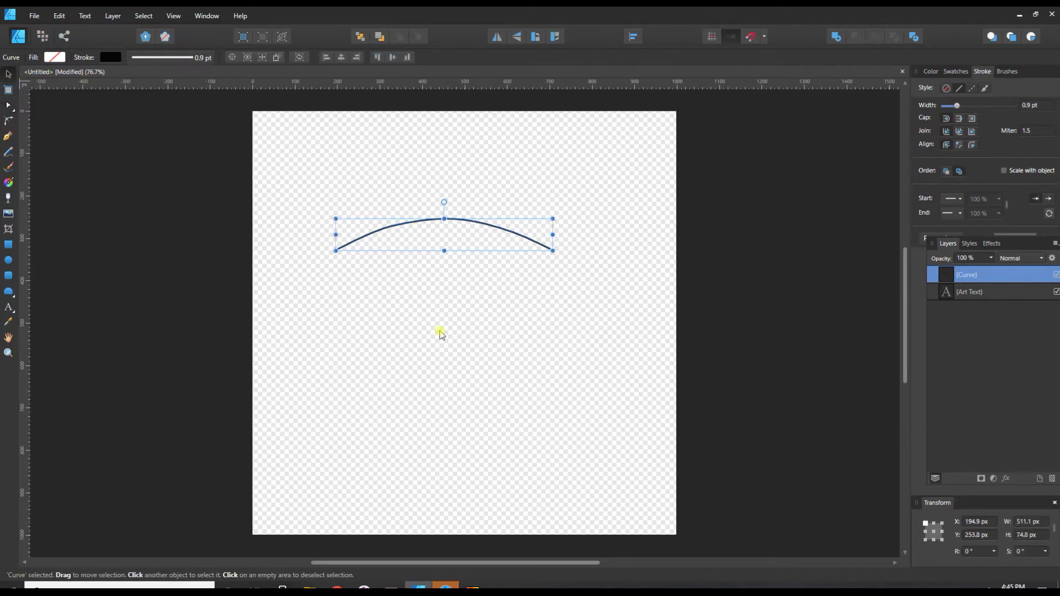
left_click(440, 332)
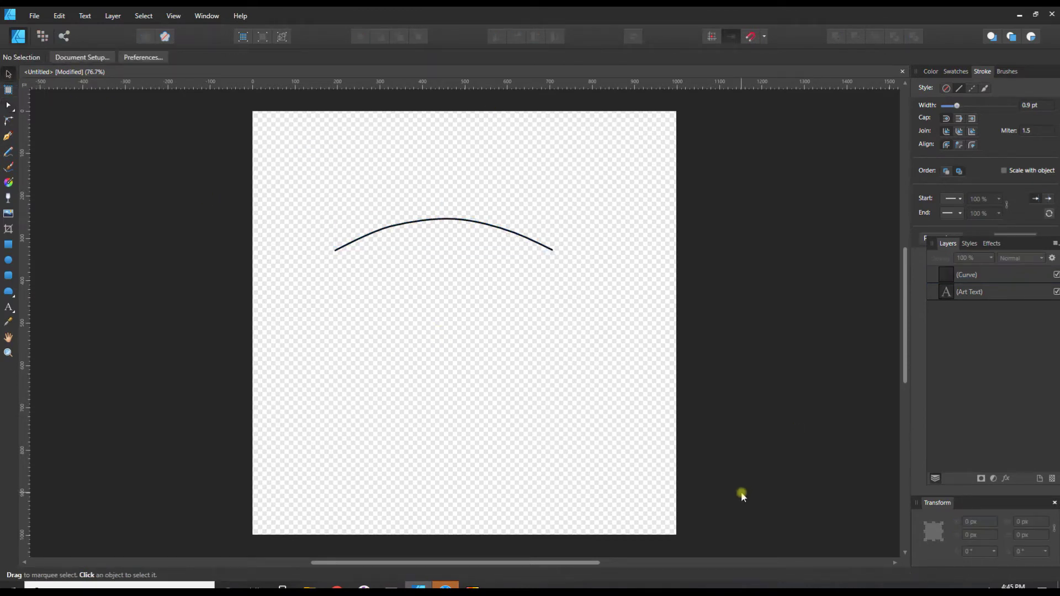
left_click_drag(284, 176, 594, 313)
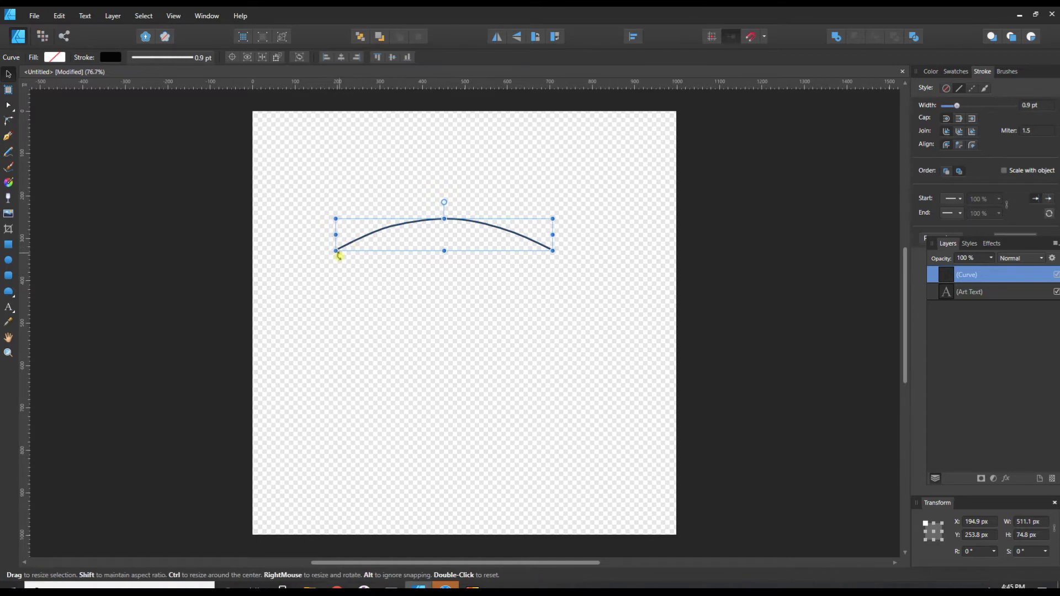
left_click(15, 315)
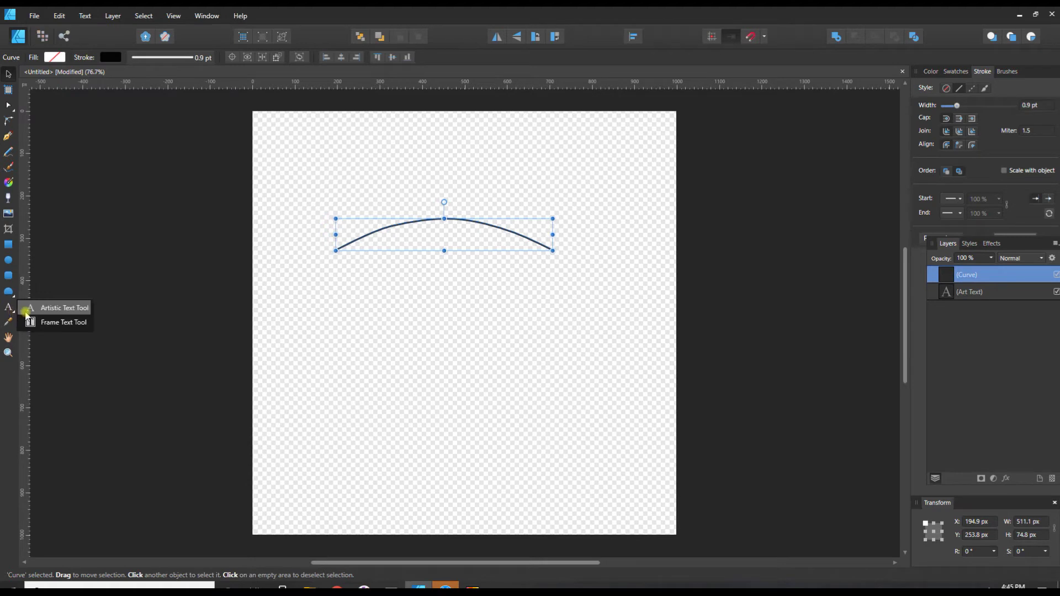
left_click(42, 308)
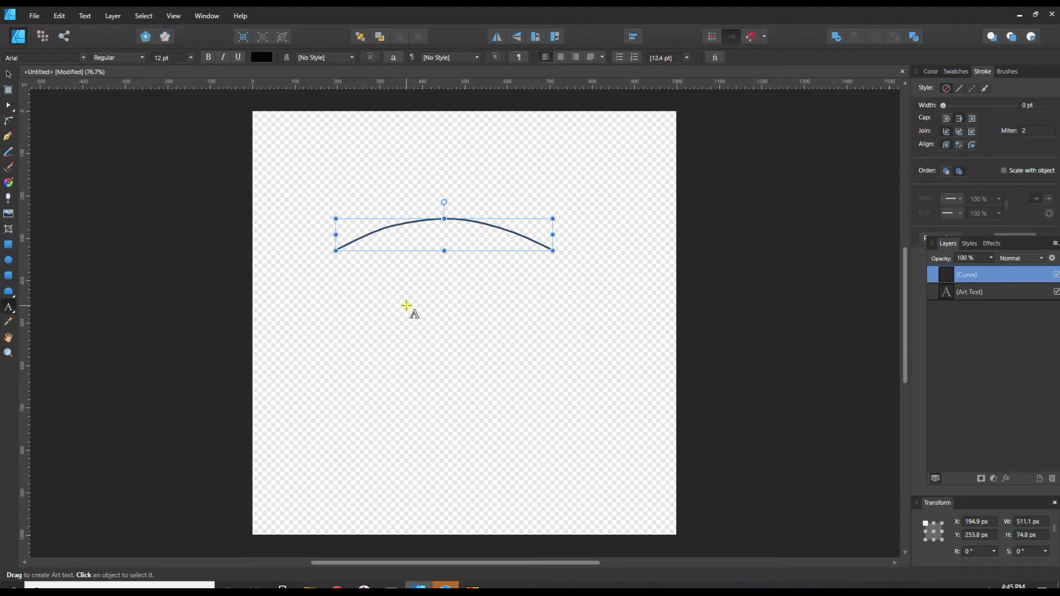
left_click(370, 234)
type("Text on Curve")
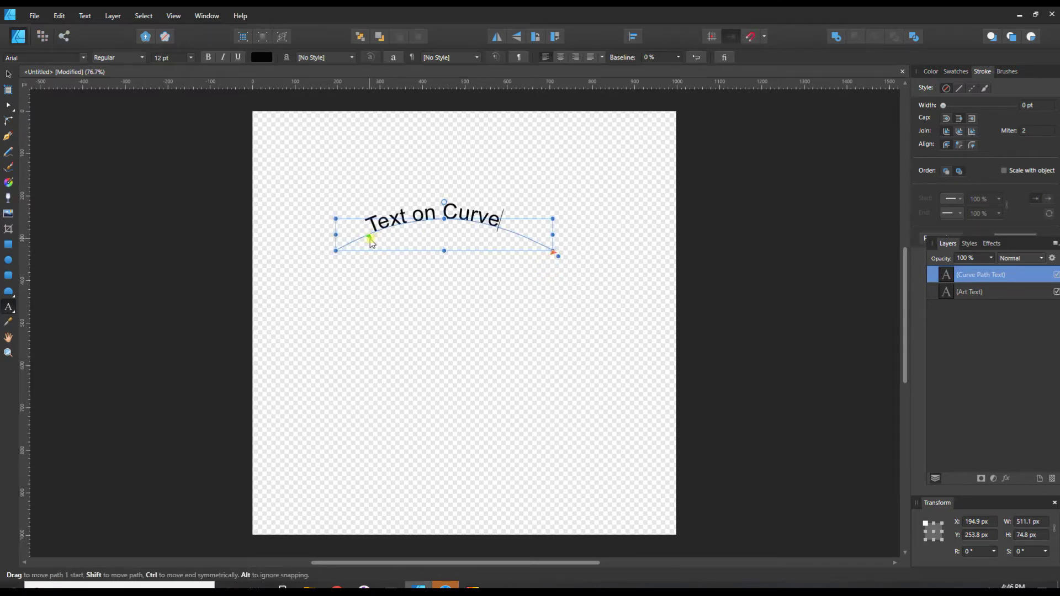
mouse_move(371, 241)
left_mouse_down()
mouse_move(346, 248)
mouse_move(419, 234)
mouse_move(369, 239)
mouse_move(381, 239)
left_mouse_up()
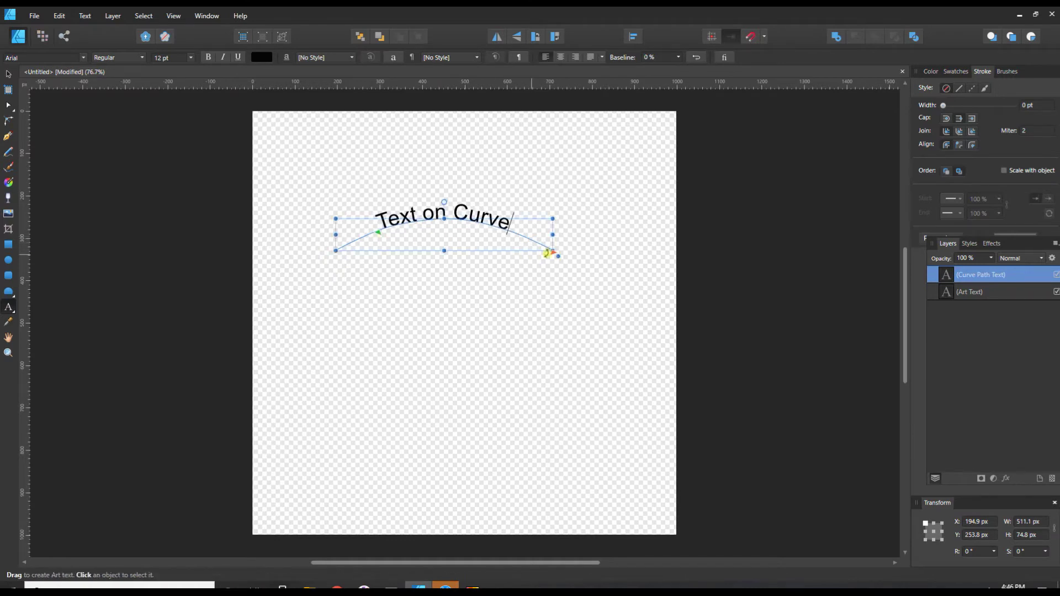
left_click_drag(553, 253, 515, 255)
Draw a segment shape about 588 × 200 px below the curved text with the Segment Tool.
left_click(8, 294)
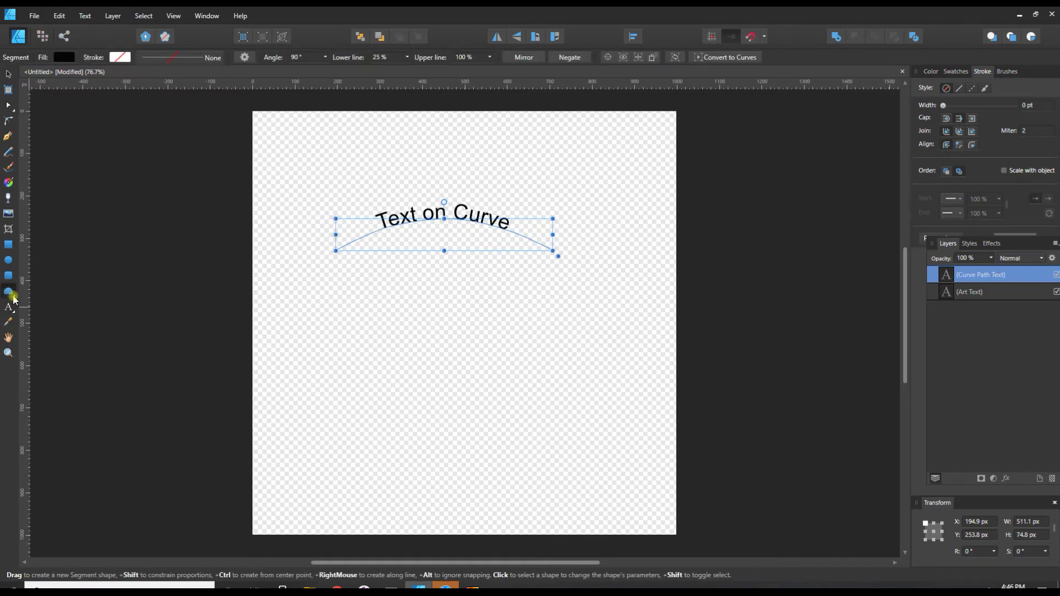
left_click(14, 300)
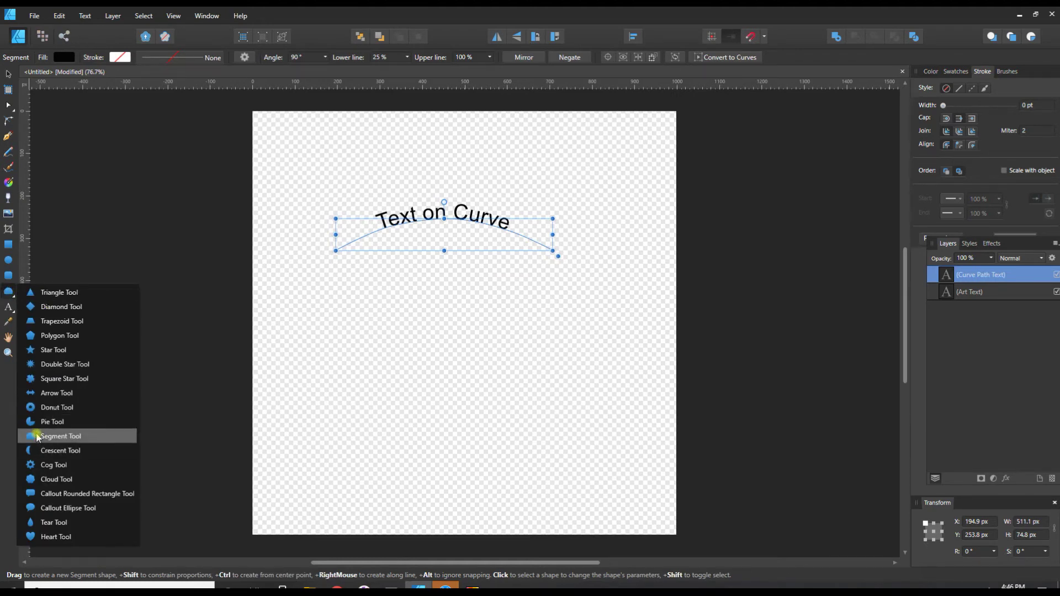
left_click(37, 437)
left_click_drag(330, 300, 580, 381)
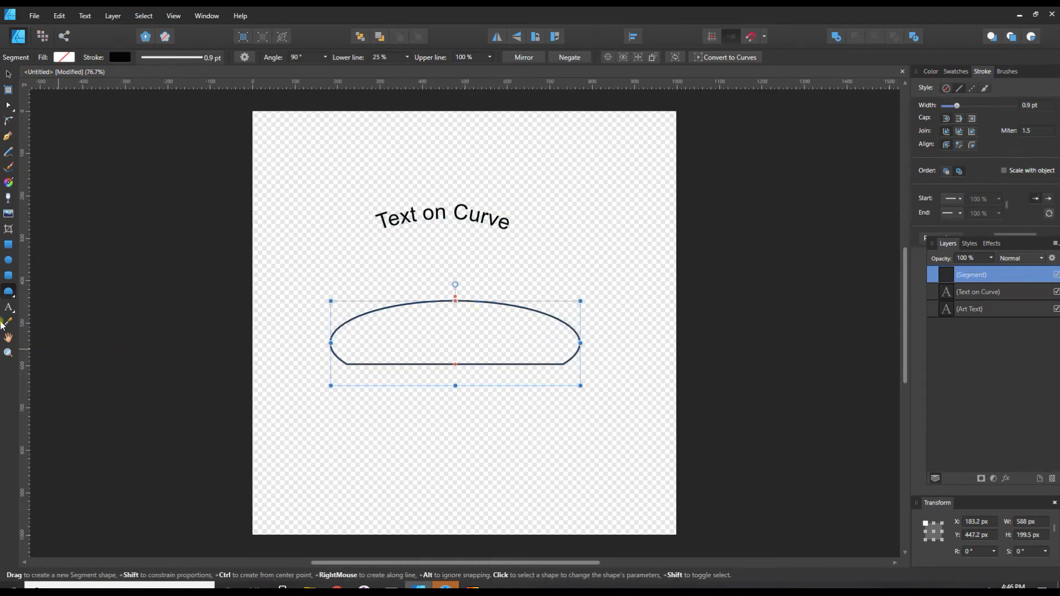
Add the artistic text "Text on Curve" along the segment's upper edge and move its start point slightly back along the path.
left_click(8, 309)
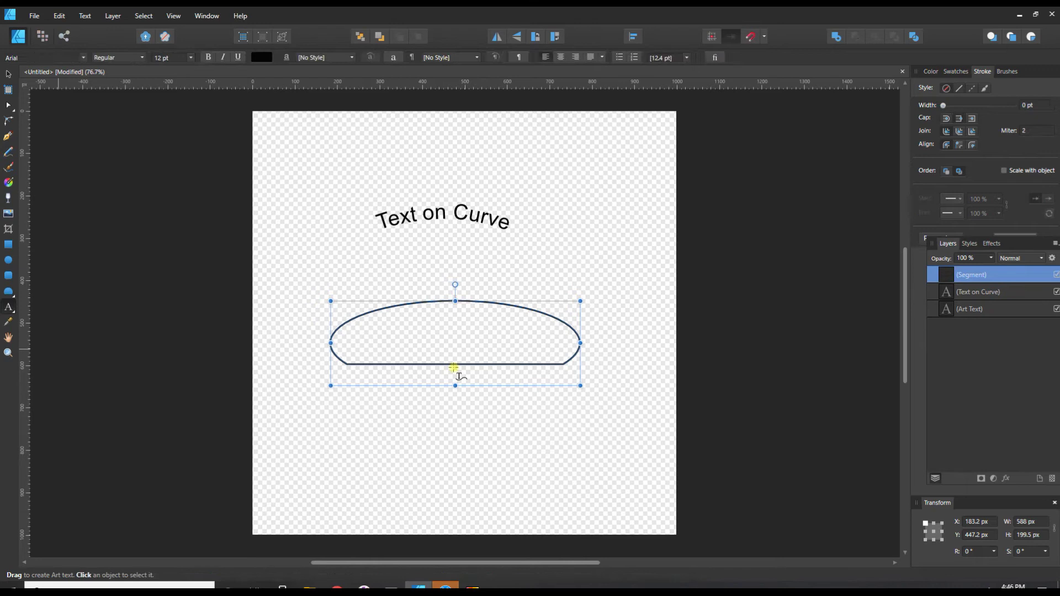
left_click(390, 304)
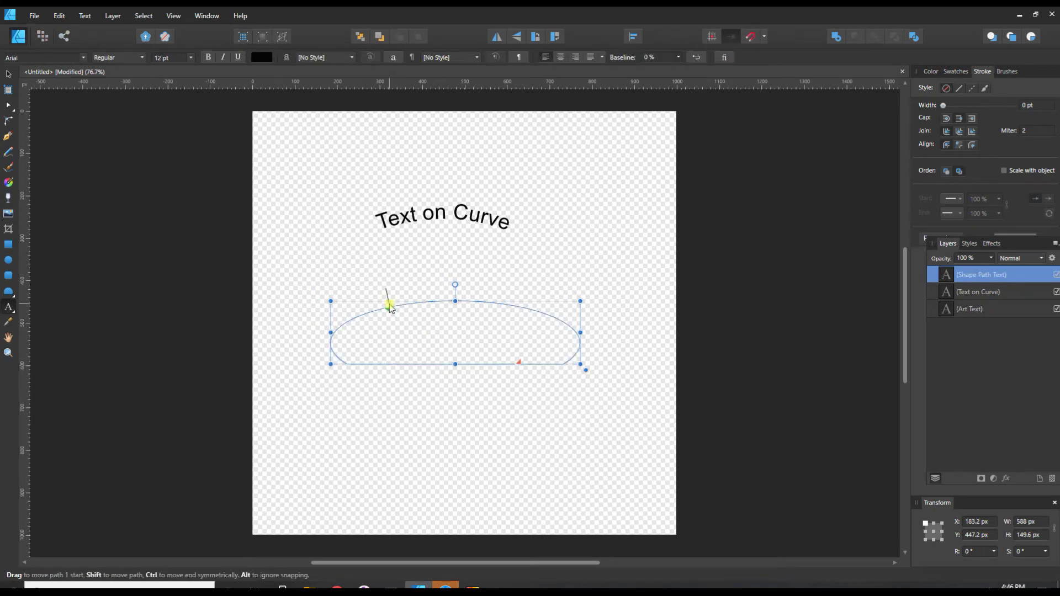
type("Text o")
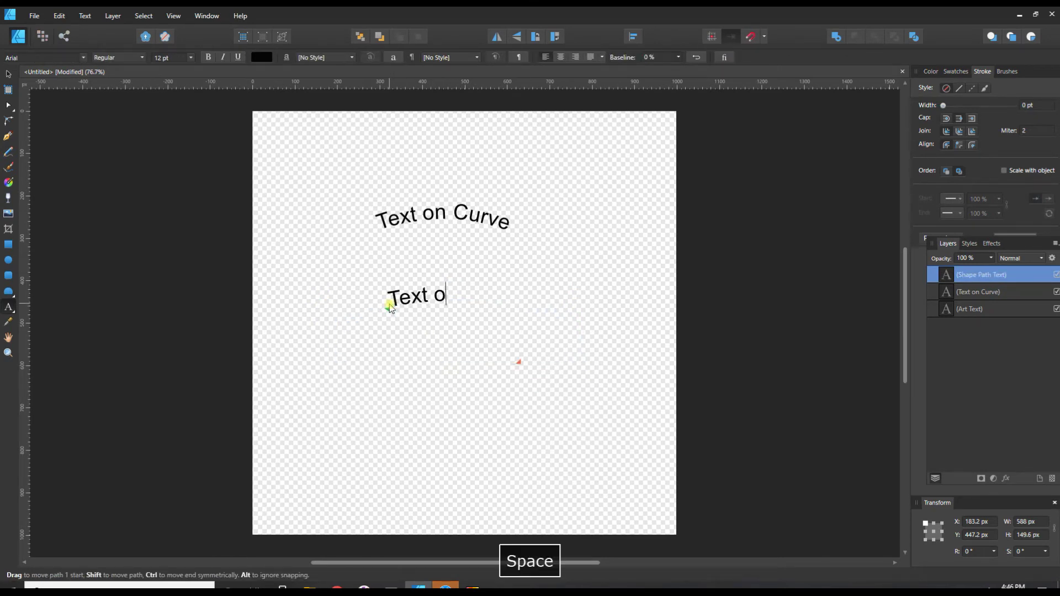
type("n Curve")
key("Escape")
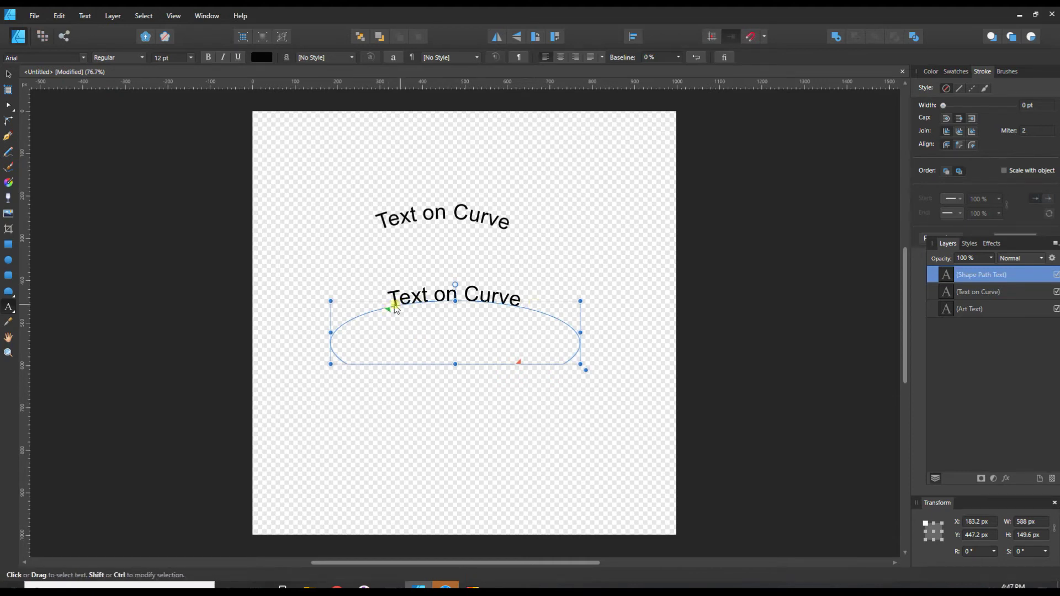
mouse_move(387, 313)
left_mouse_down()
mouse_move(336, 325)
mouse_move(400, 316)
mouse_move(387, 316)
left_mouse_up()
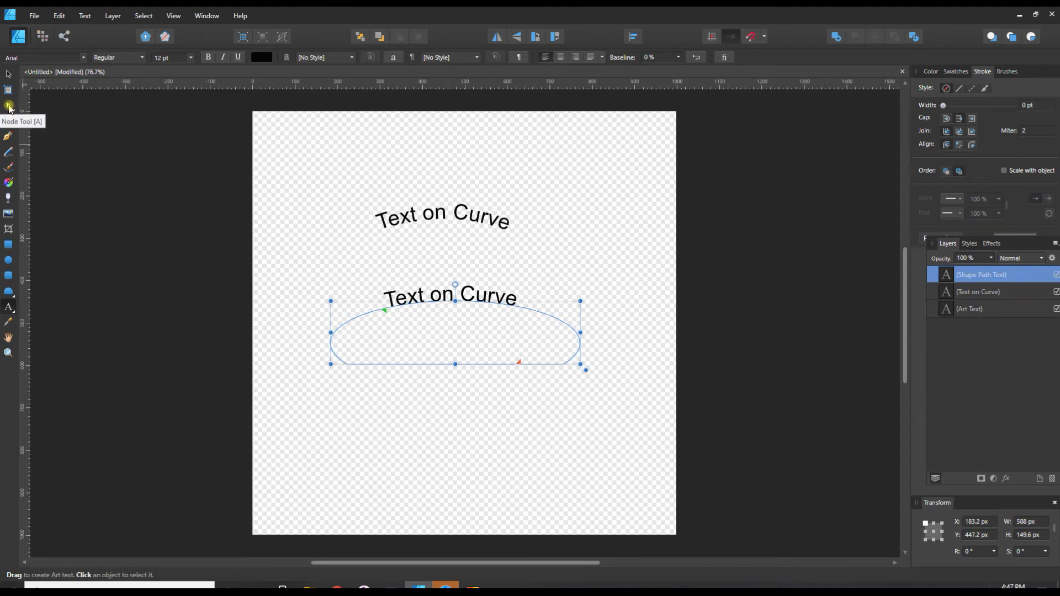
Reshape the segment's text path by raising its upper and lower edges, making it about 587 × 86 px.
left_click(9, 108)
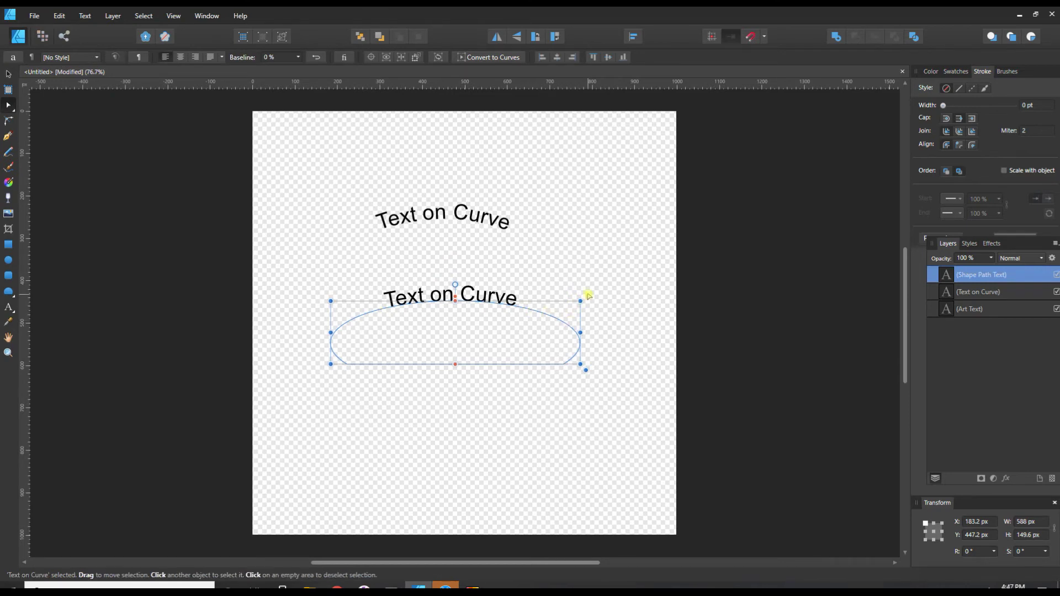
mouse_move(580, 301)
left_mouse_down()
mouse_move(560, 317)
mouse_move(589, 277)
mouse_move(580, 281)
left_mouse_up()
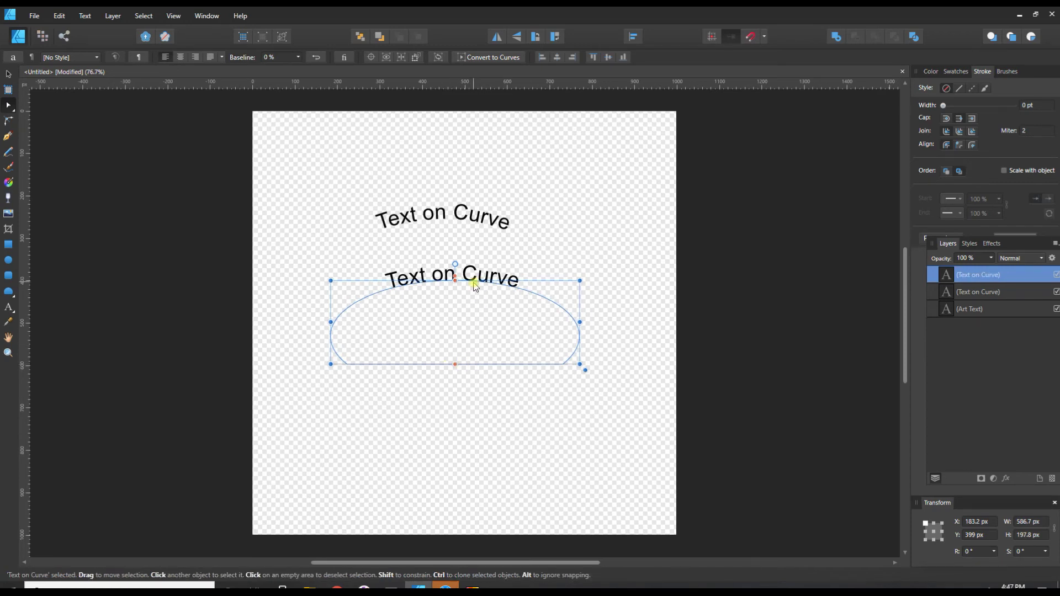
left_click_drag(452, 364, 457, 317)
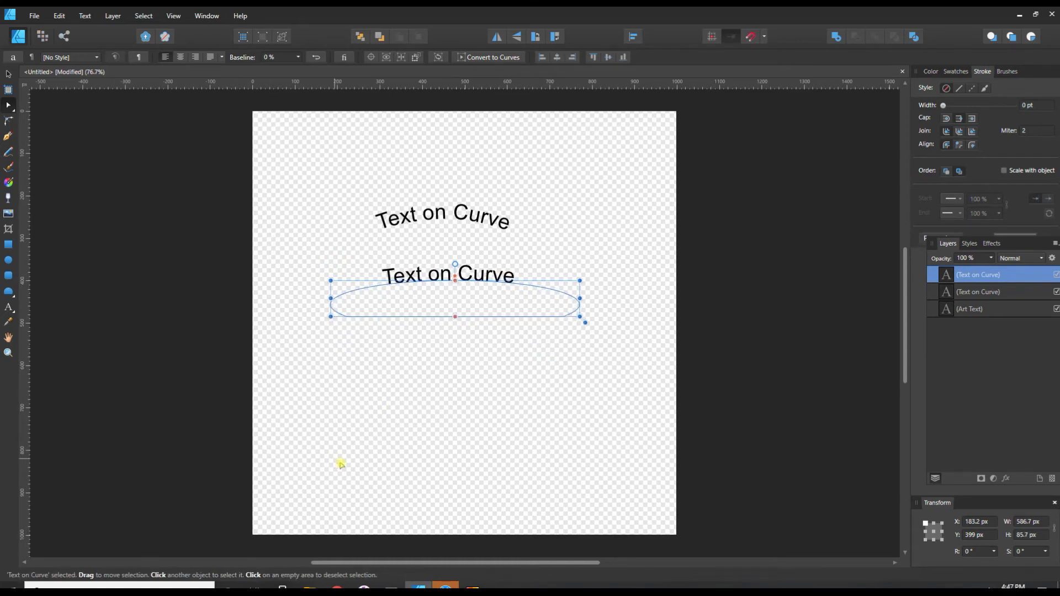
Create a dome low on the page by subtracting a rectangle about 853 × 206 px from an ellipse about 687 × 213 px.
left_click(8, 261)
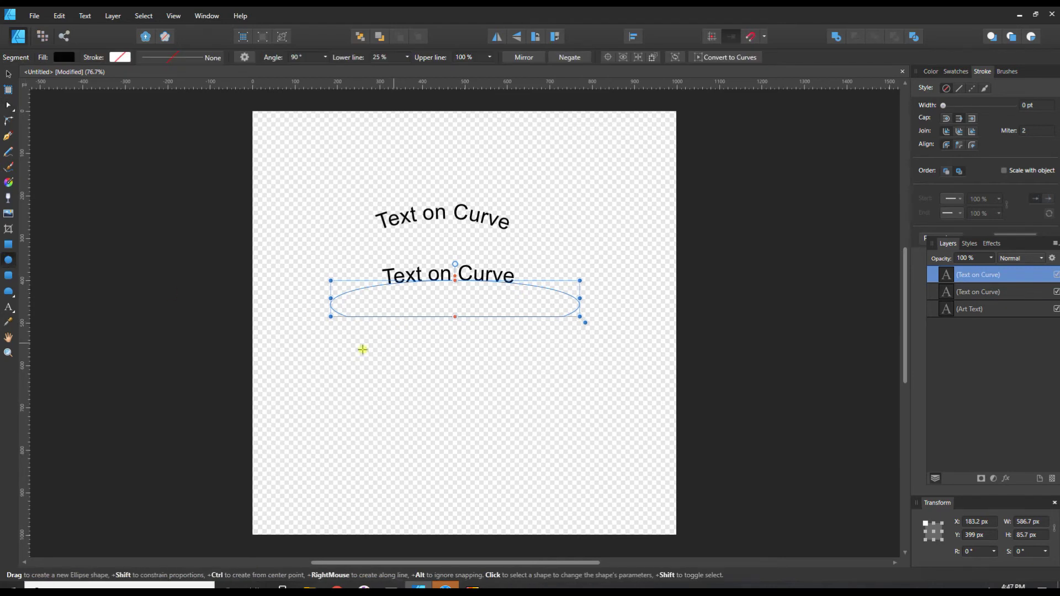
left_click_drag(330, 378, 621, 467)
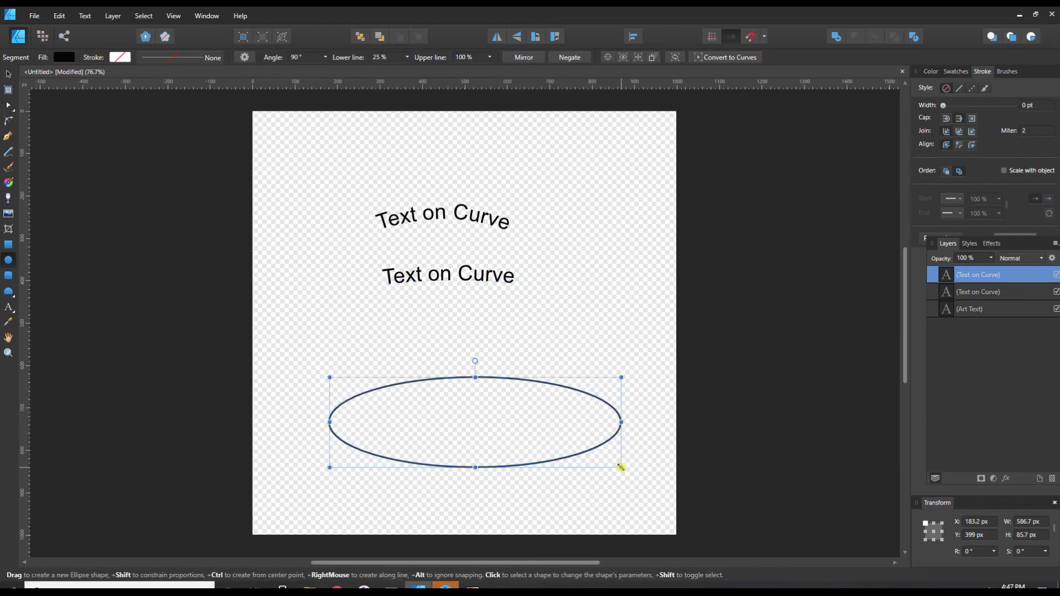
left_click(8, 247)
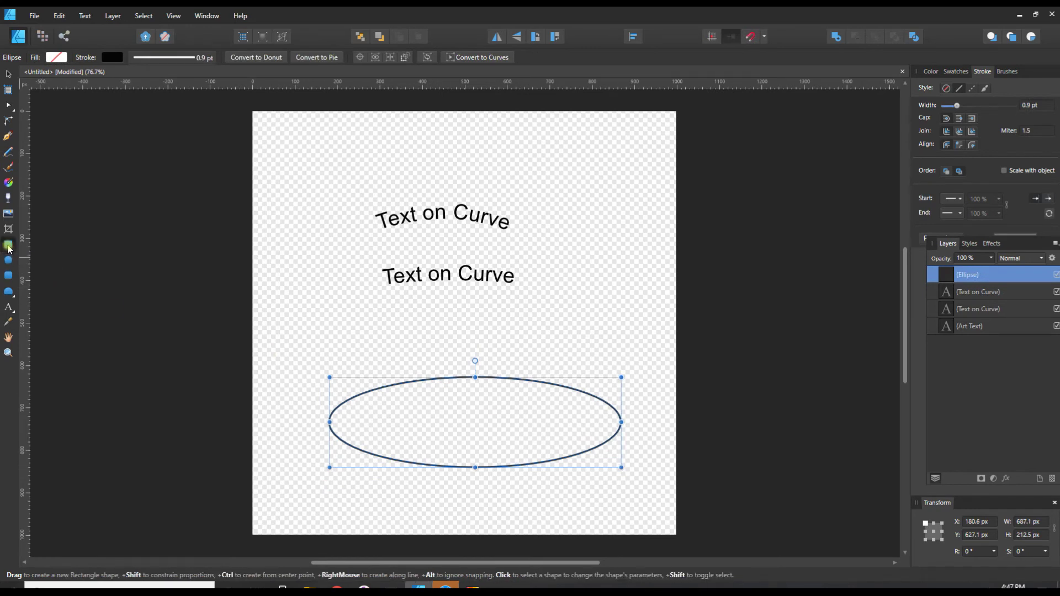
left_click_drag(293, 412, 655, 499)
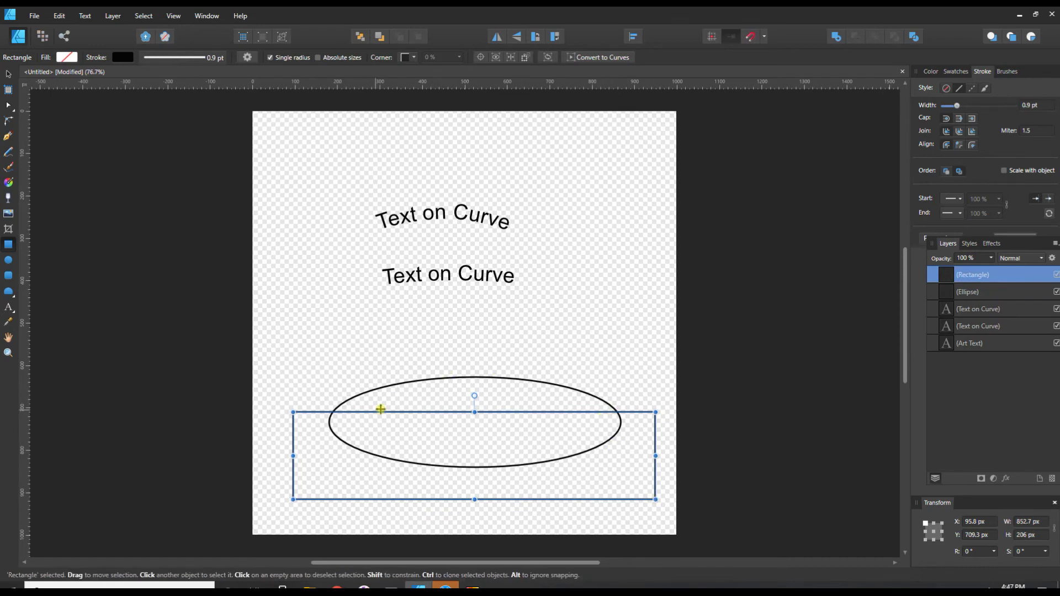
left_click(562, 386, "shift")
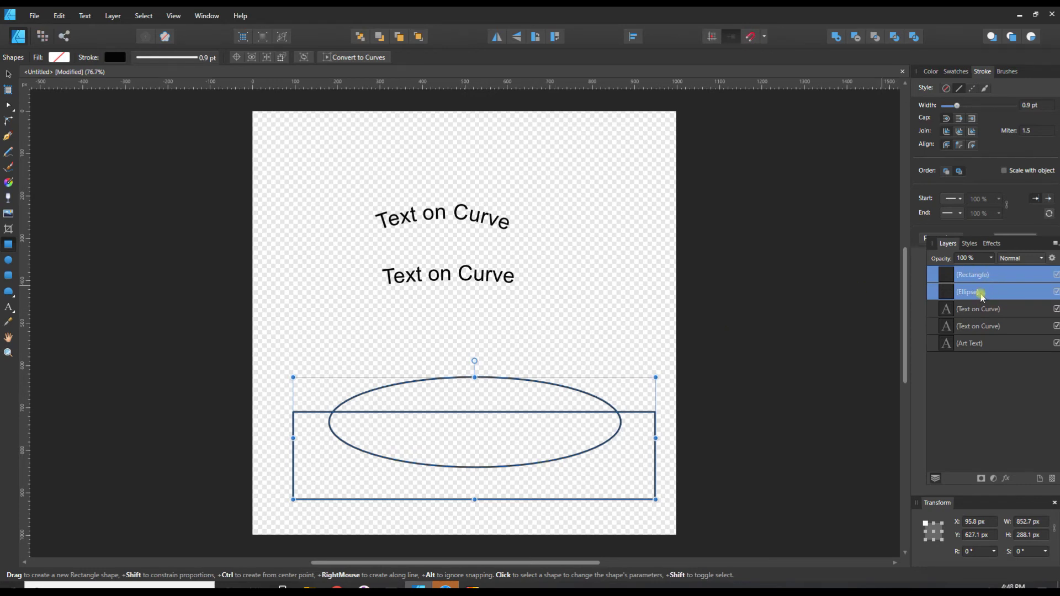
left_click(856, 38)
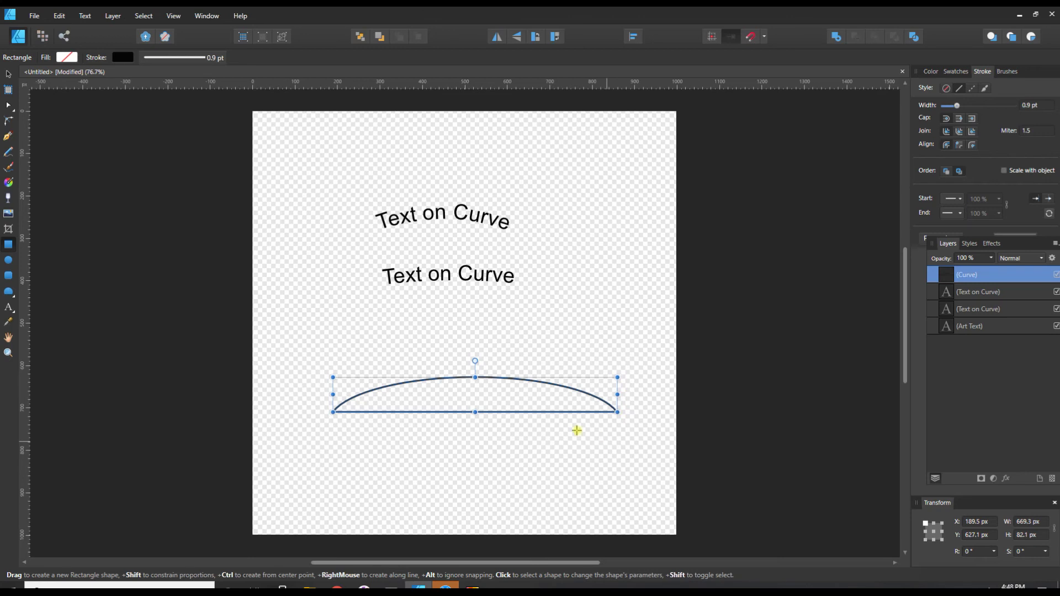
Add the artistic text "Text on a Curve" along the dome's upper edge.
left_click(8, 307)
left_click(396, 382)
left_click(397, 382)
type("Tex")
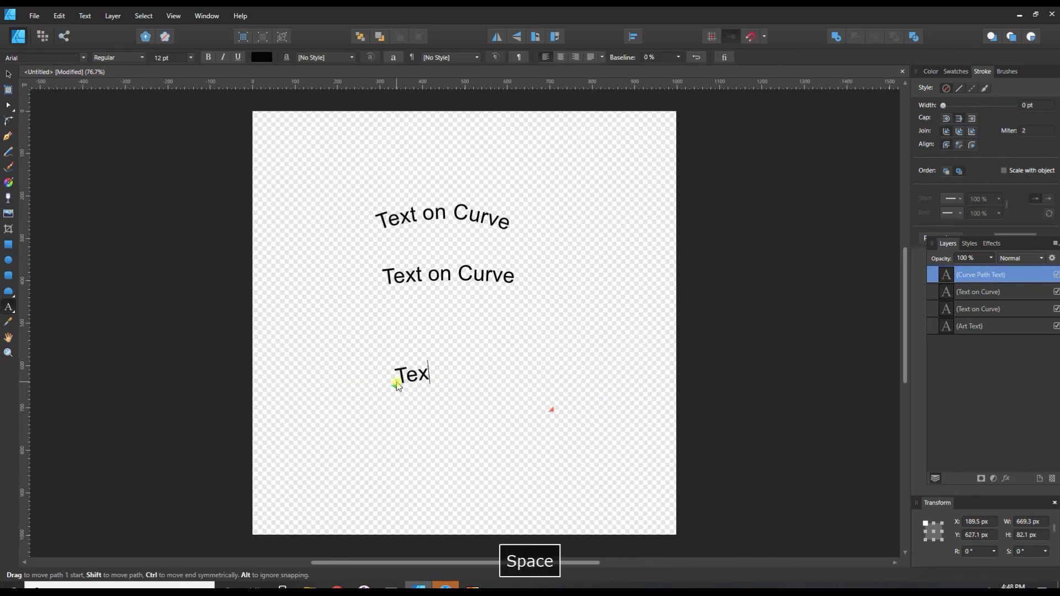
type("t on a Curve")
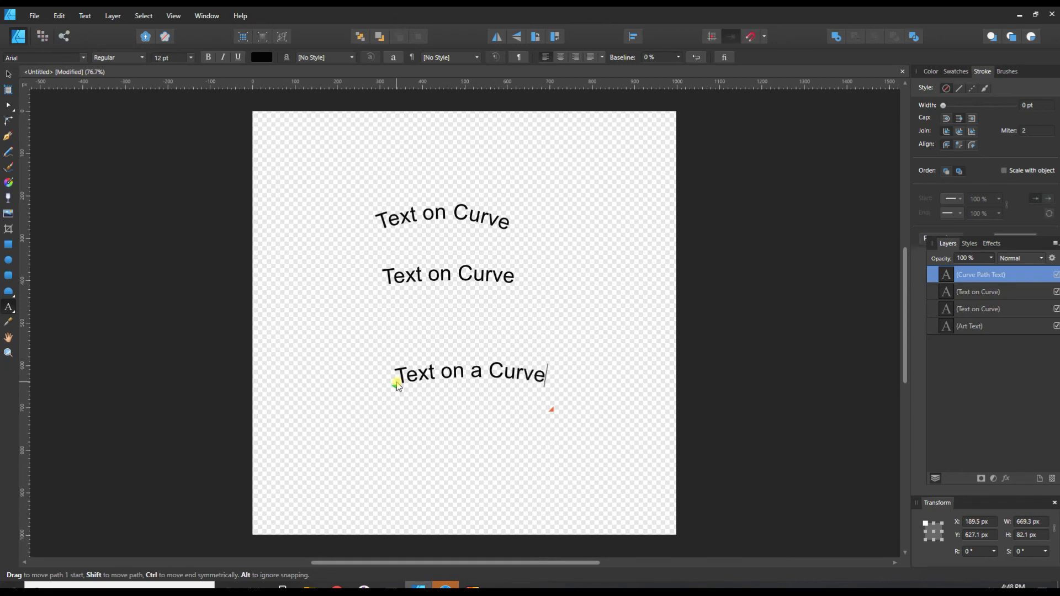
key("Escape")
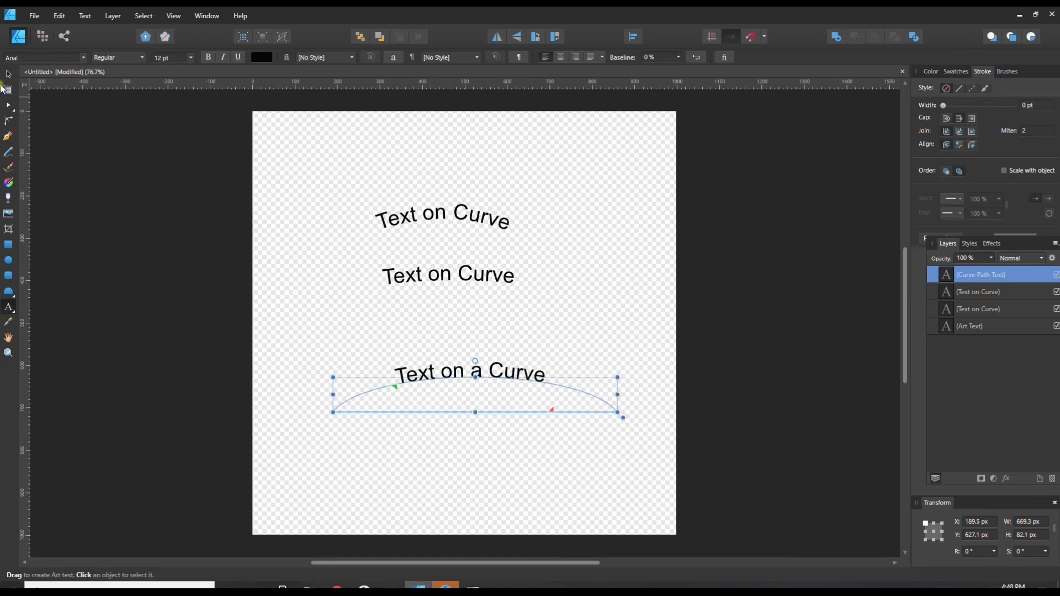
Add a node to the dome path's upper edge, move it to about X 753, Y 630 px, and shift the text's start point slightly back.
left_click(8, 107)
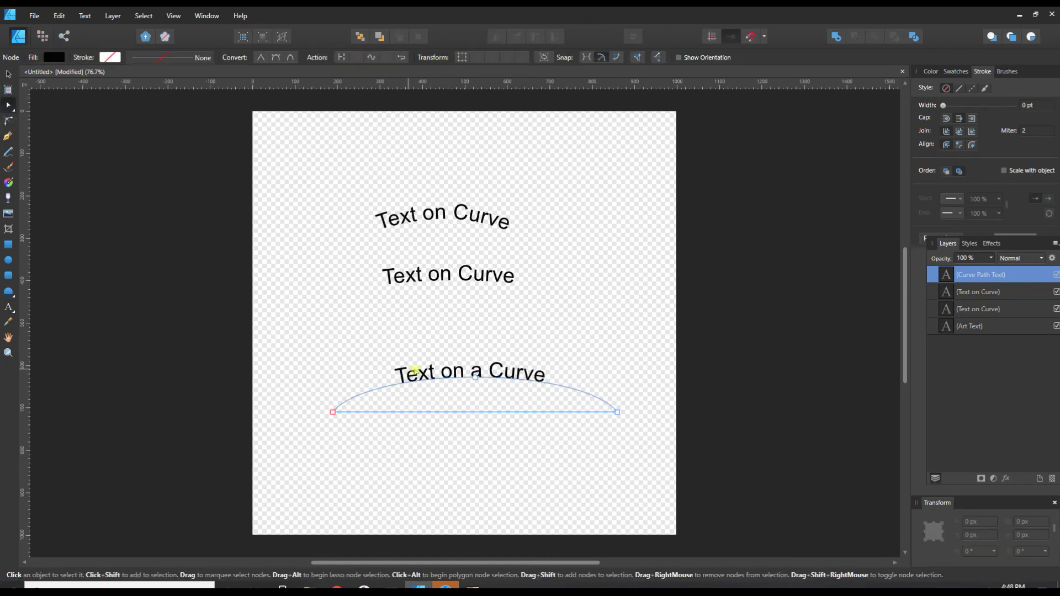
left_click(490, 378)
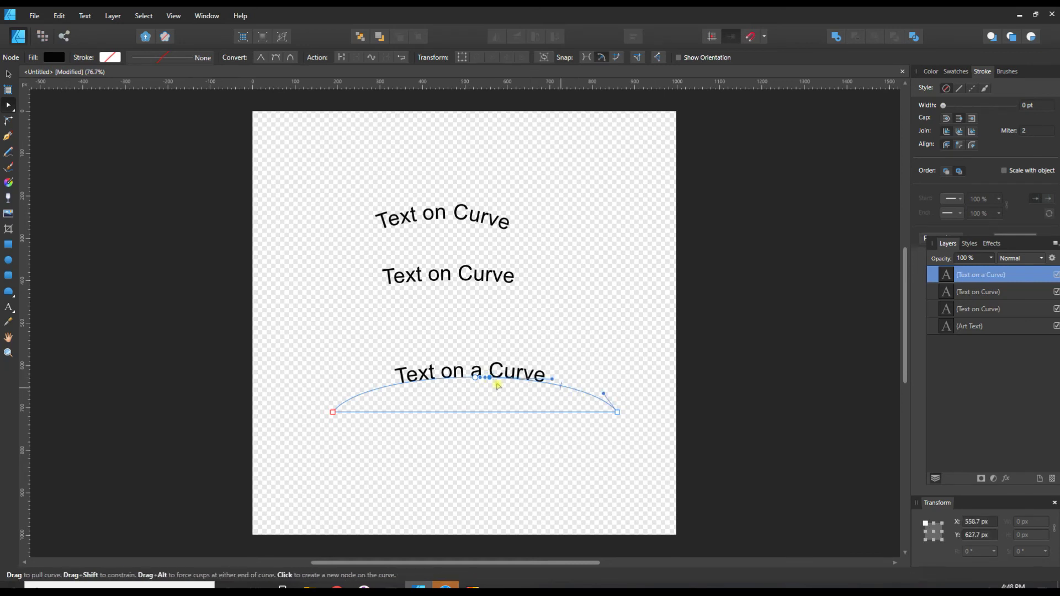
left_click_drag(491, 377, 572, 379)
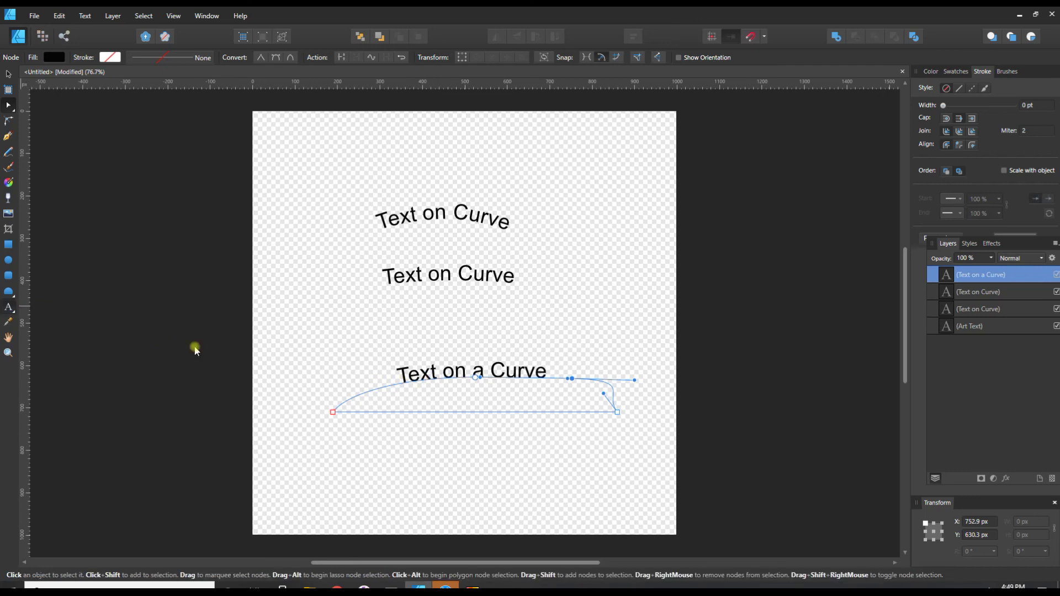
key("t")
mouse_move(388, 389)
left_mouse_down()
mouse_move(374, 393)
mouse_move(405, 396)
mouse_move(388, 399)
mouse_move(398, 431)
mouse_move(620, 425)
mouse_move(620, 396)
mouse_move(551, 362)
mouse_move(391, 371)
left_mouse_up()
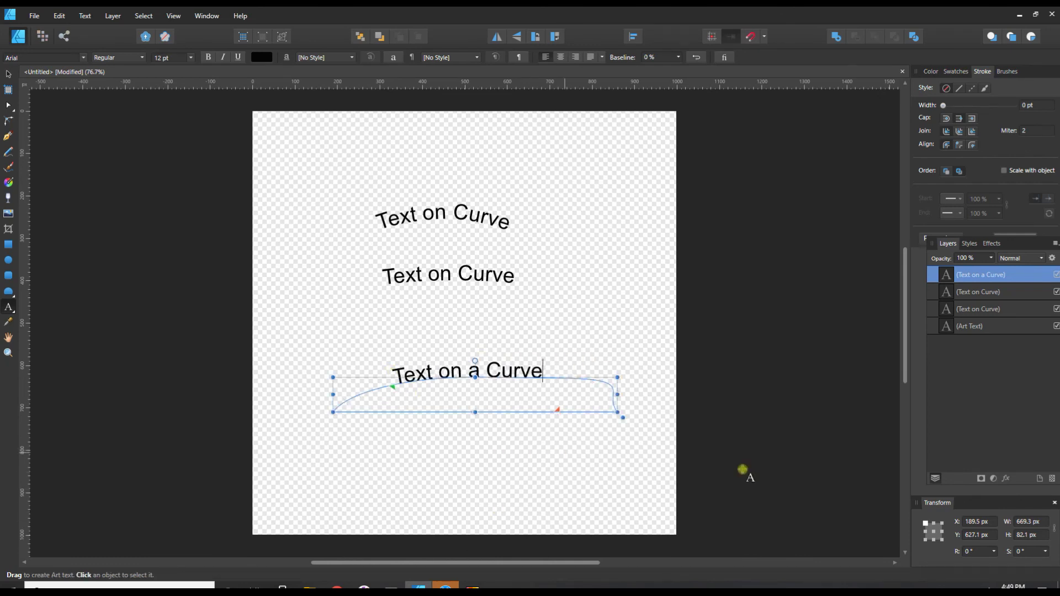